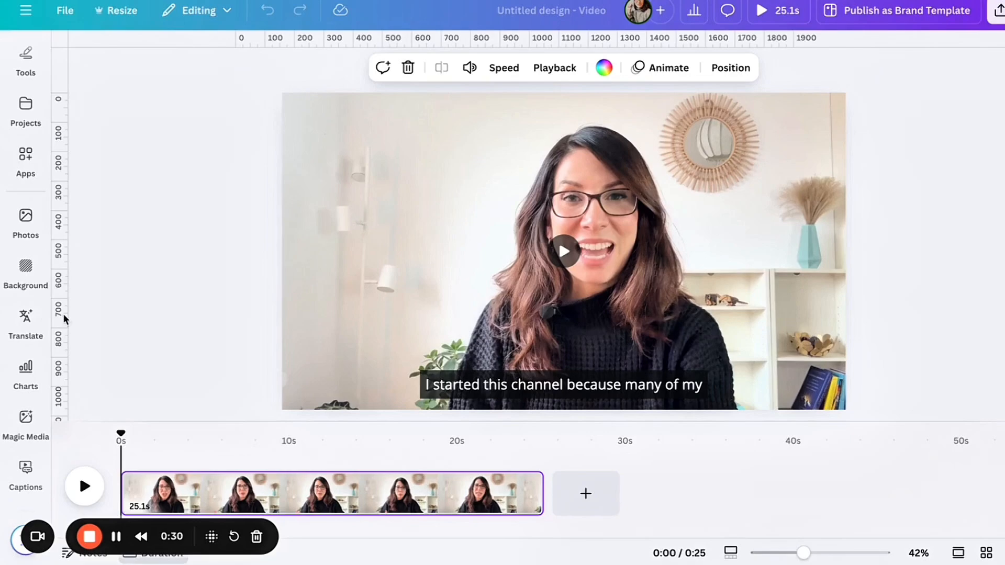
- Generate automatic captions for the 25.1-second talking video IMG_9335.MOV on the page
{"action": "scroll", "coordinate": [37, 288], "scroll_direction": "up", "scroll_amount": 3}
{"action": "mouse_move", "coordinate": [35, 285]}
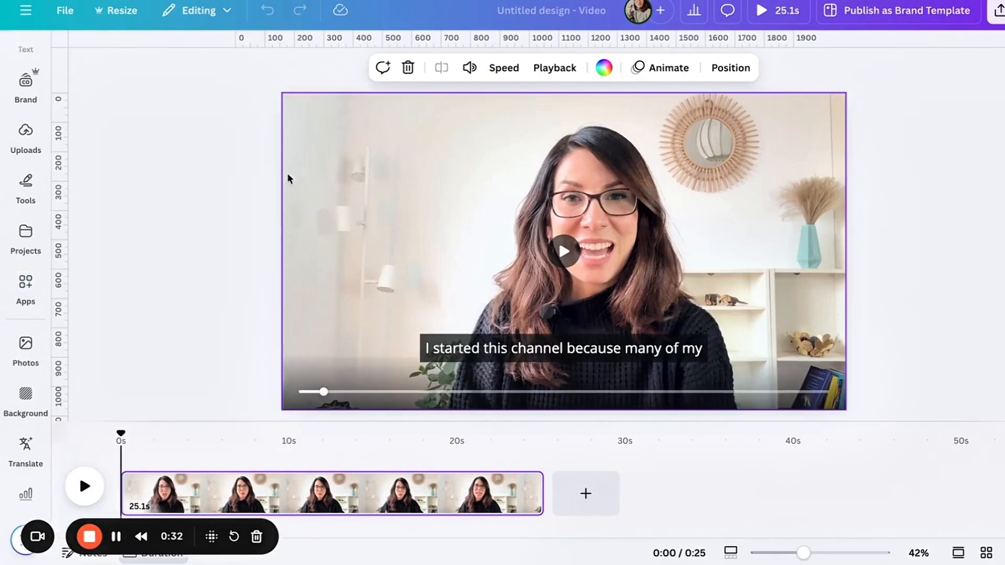
{"action": "mouse_move", "coordinate": [23, 140]}
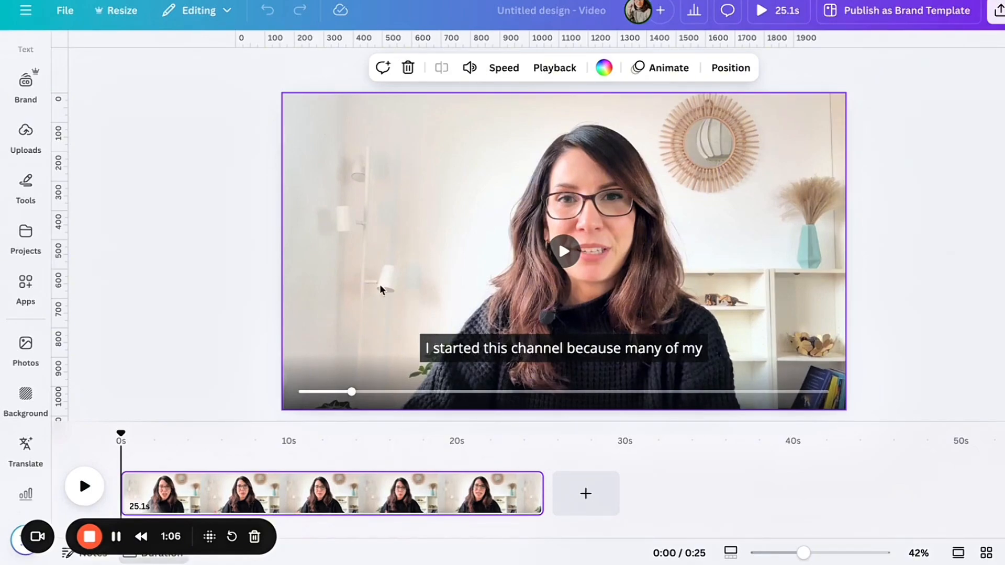
{"action": "left_click", "coordinate": [320, 162]}
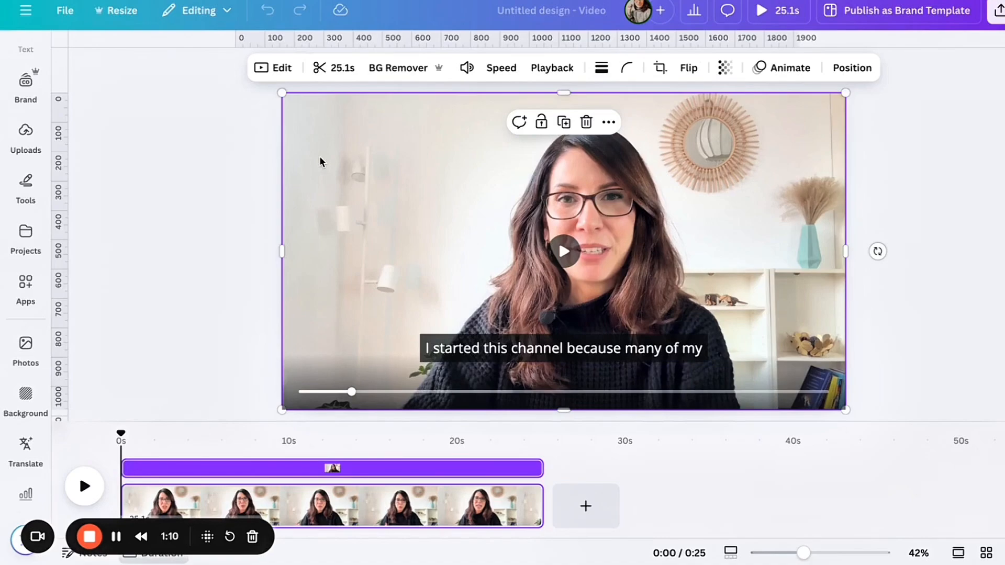
{"action": "scroll", "coordinate": [26, 180], "scroll_direction": "up", "scroll_amount": 3}
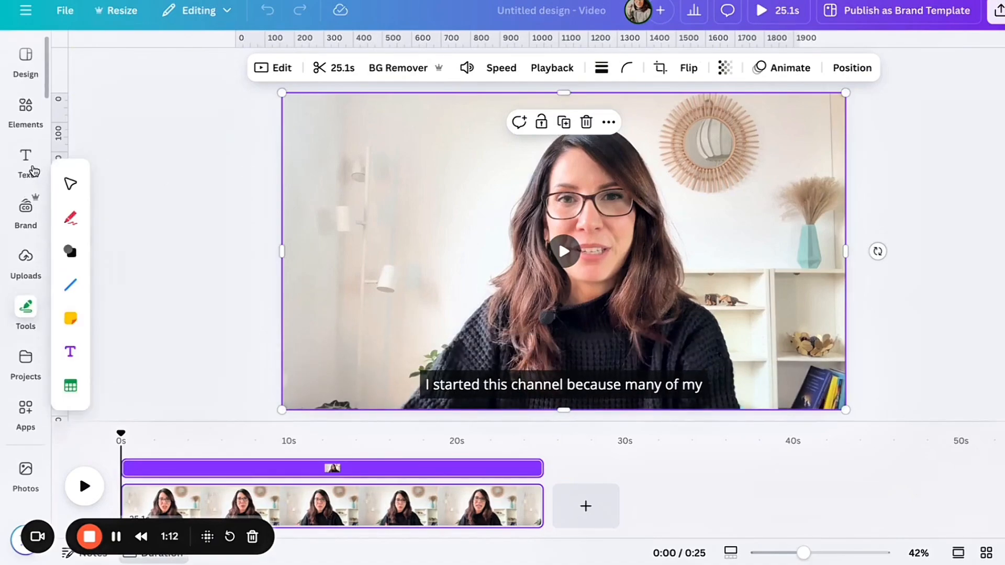
{"action": "left_click", "coordinate": [26, 164]}
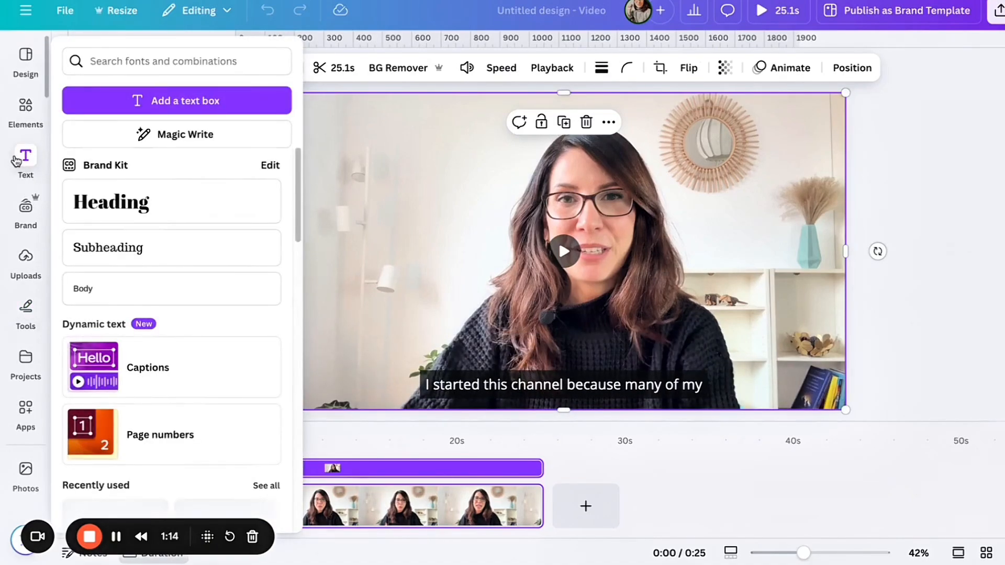
{"action": "left_click", "coordinate": [161, 365]}
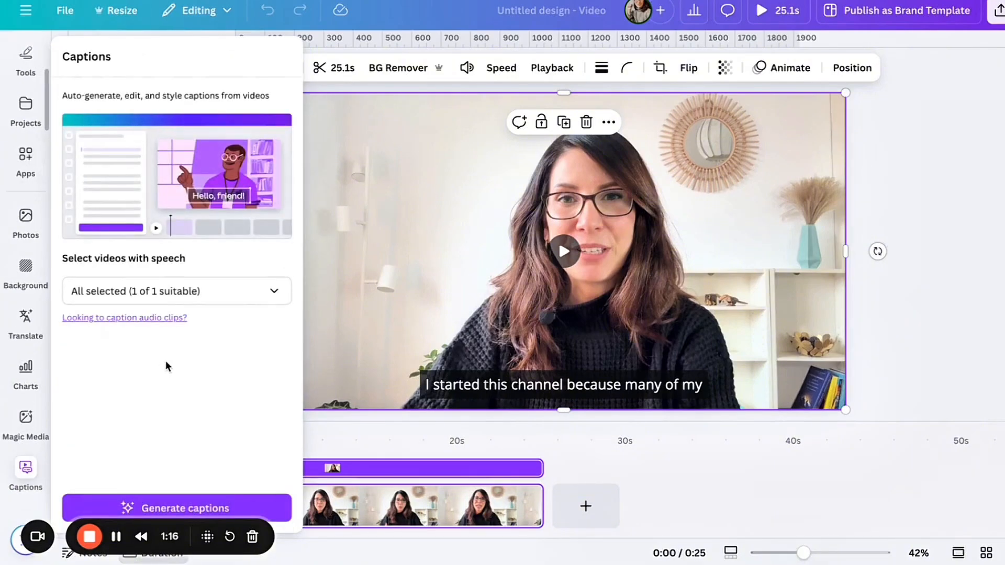
{"action": "left_click", "coordinate": [274, 291]}
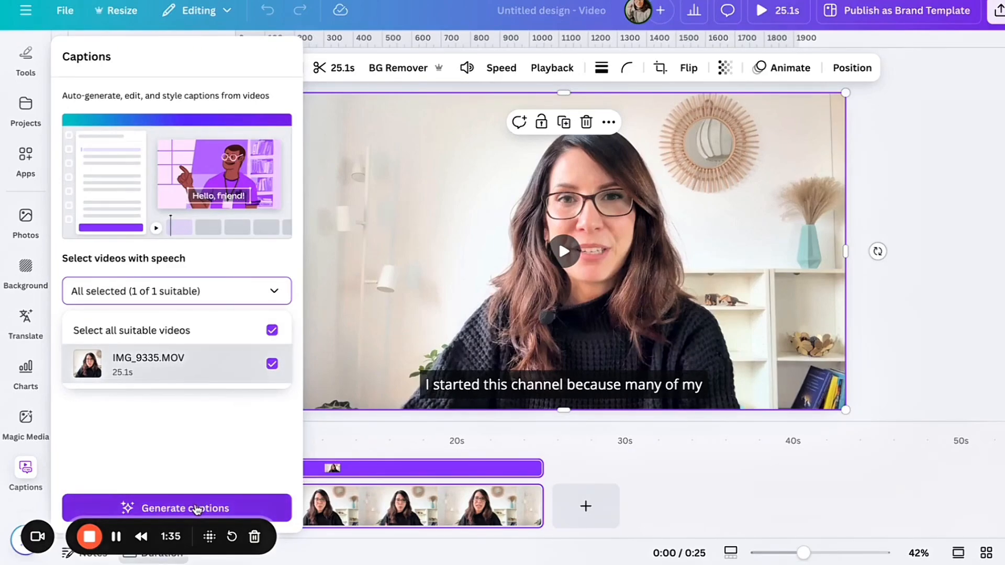
{"action": "left_click", "coordinate": [196, 509]}
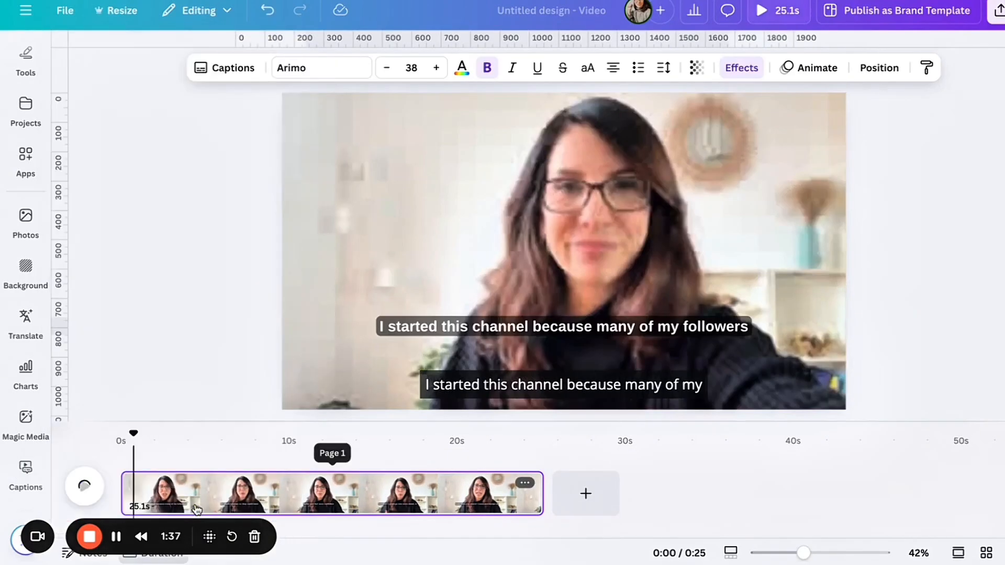
- Play the first seconds of the video to check the generated captions
{"action": "left_click", "coordinate": [389, 327]}
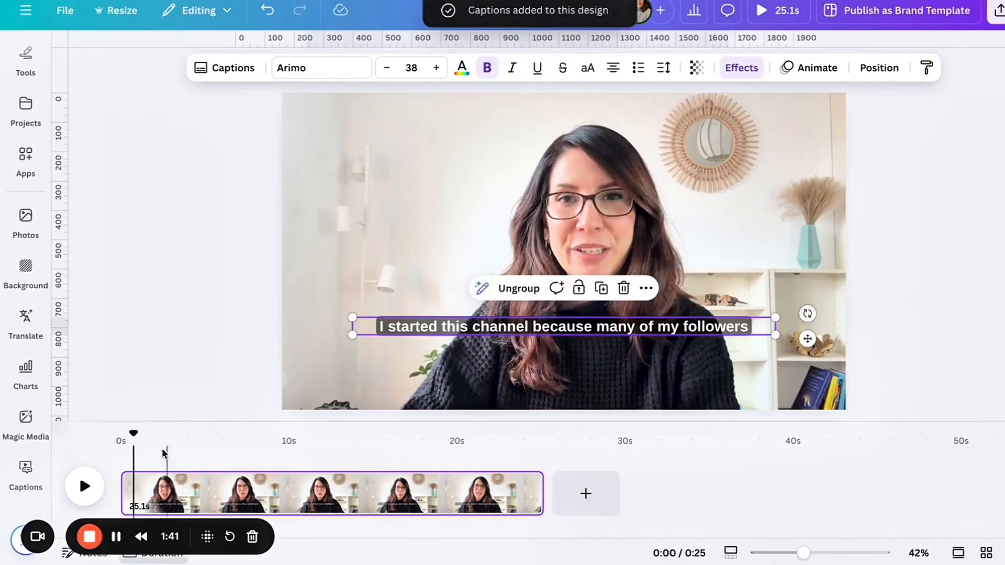
{"action": "left_click", "coordinate": [85, 486]}
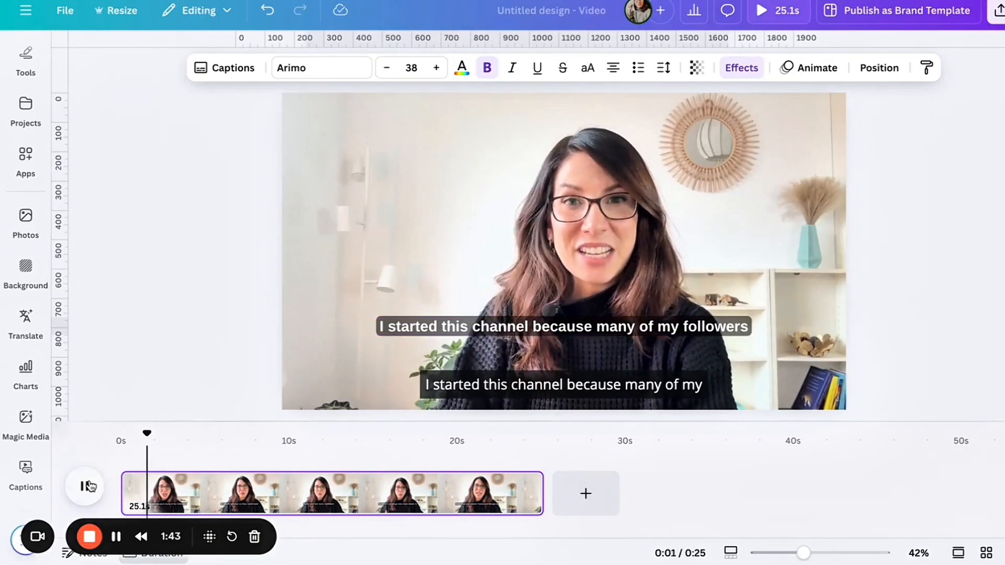
{"action": "left_click", "coordinate": [89, 487]}
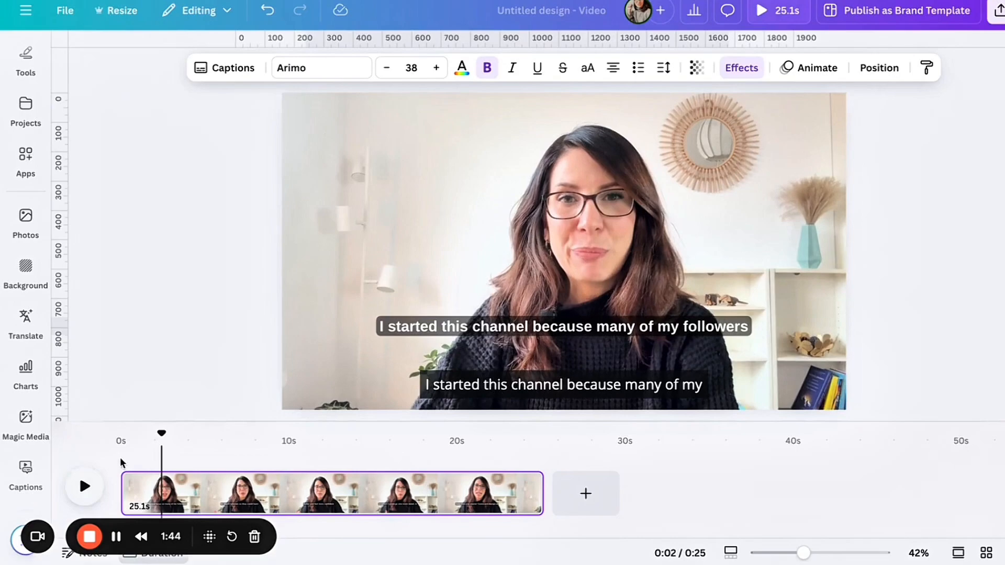
- Select the captions, compare Roboto with Glacial Indifference, and set their font to Glacial Indifference
{"action": "left_click", "coordinate": [406, 327]}
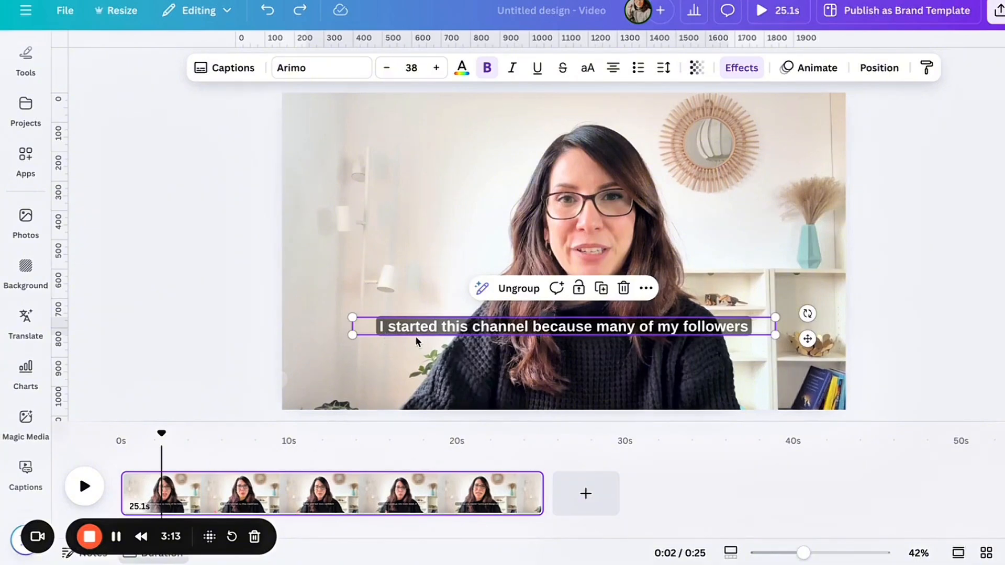
{"action": "left_click", "coordinate": [309, 71]}
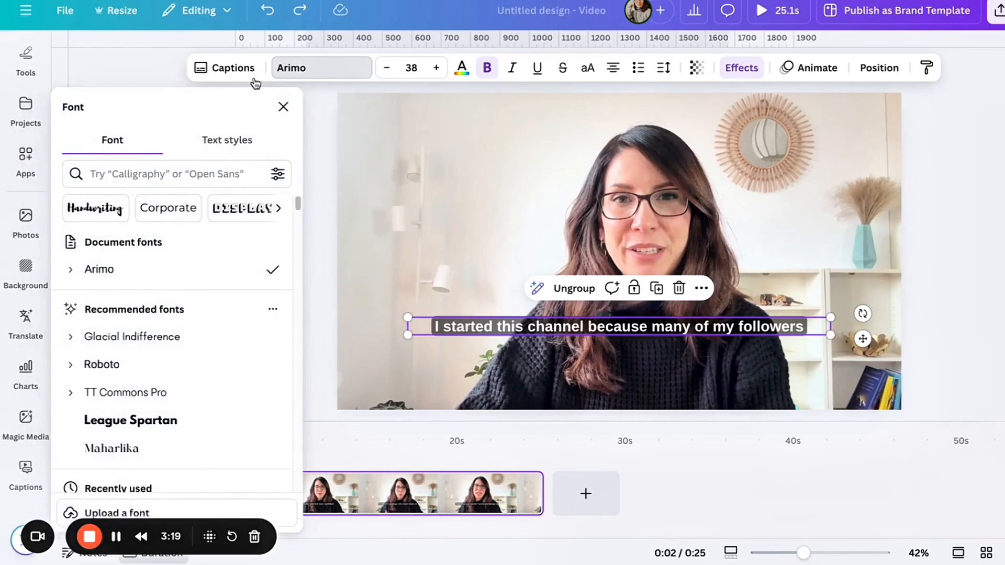
{"action": "left_click", "coordinate": [117, 341]}
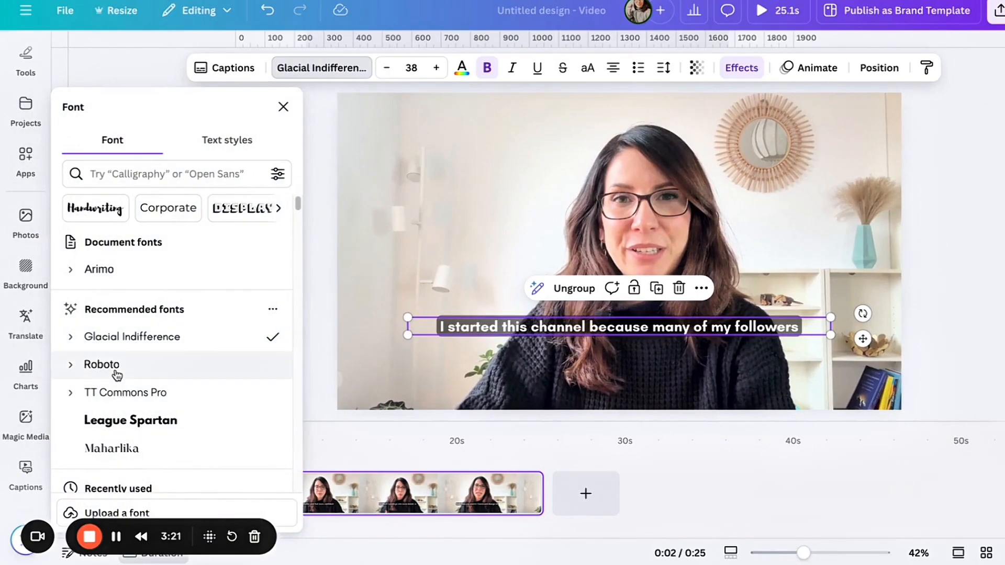
{"action": "left_click", "coordinate": [116, 368]}
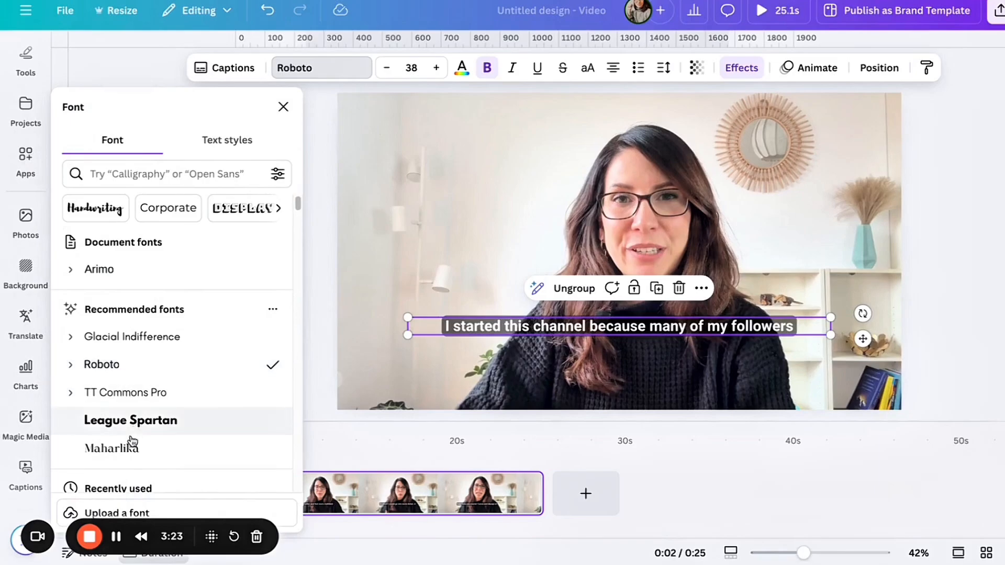
{"action": "left_click", "coordinate": [134, 348]}
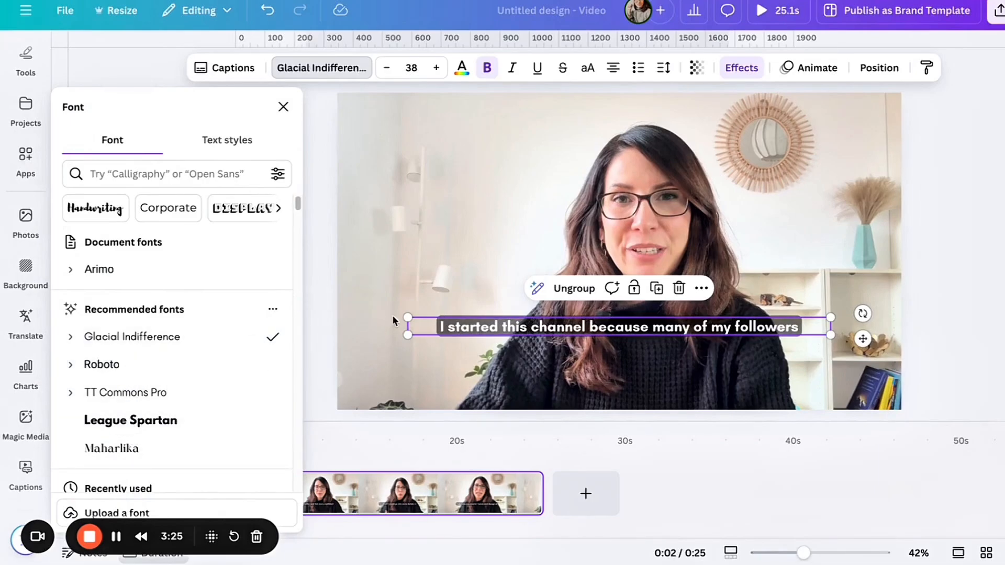
- Set the caption text color to black and its Background effect color to white
{"action": "left_click", "coordinate": [463, 78]}
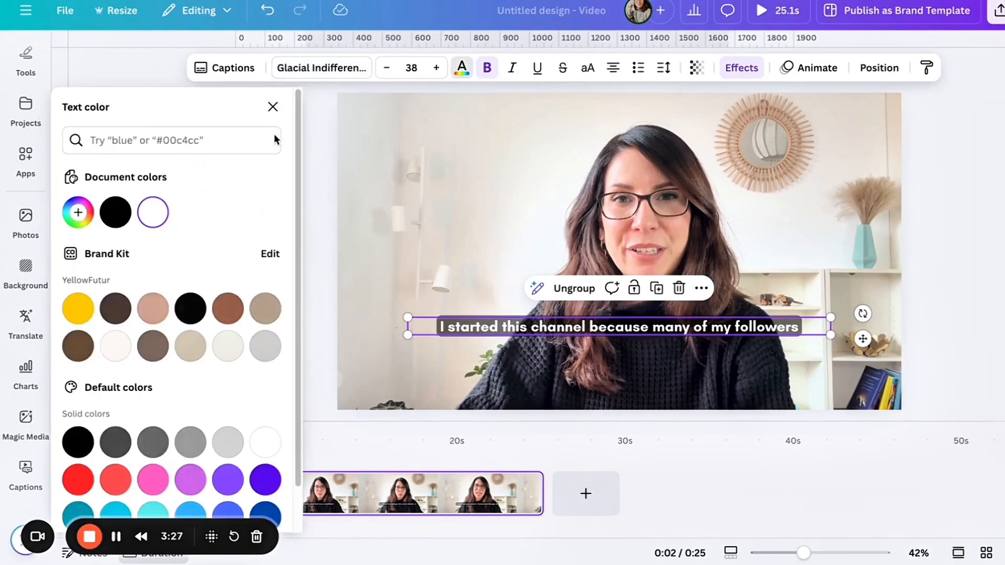
{"action": "left_click", "coordinate": [121, 225]}
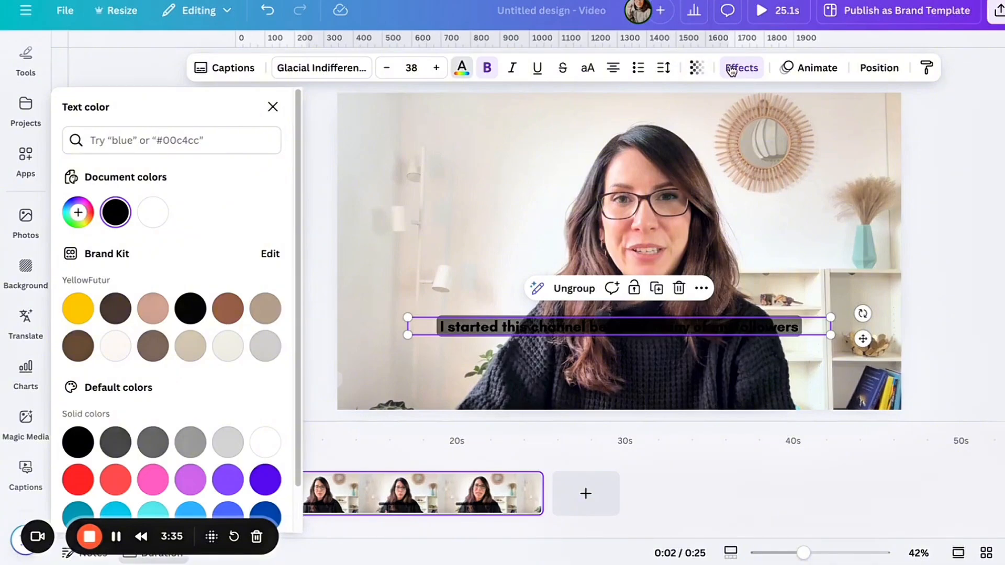
{"action": "left_click", "coordinate": [732, 73]}
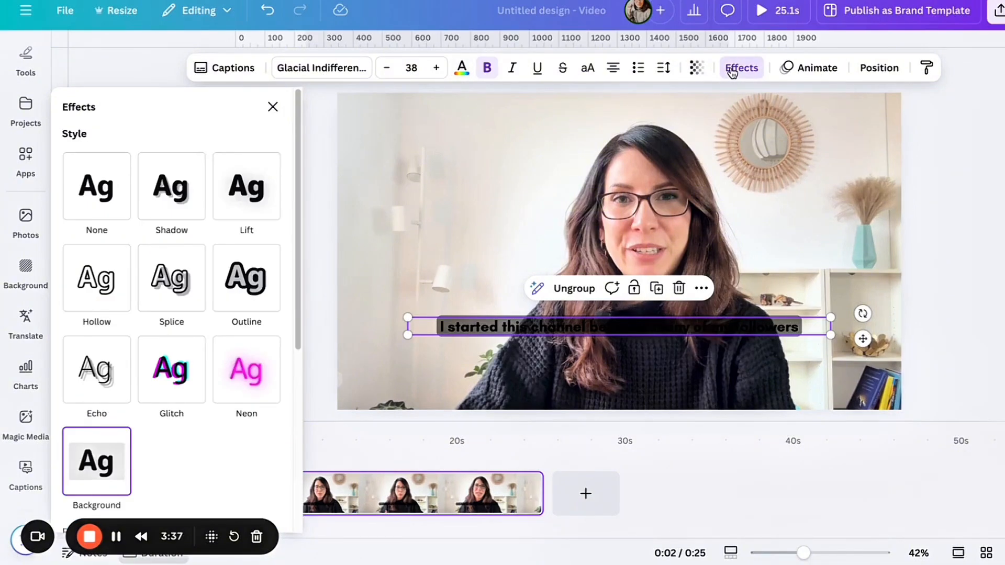
{"action": "scroll", "coordinate": [204, 444], "scroll_direction": "down", "scroll_amount": 2}
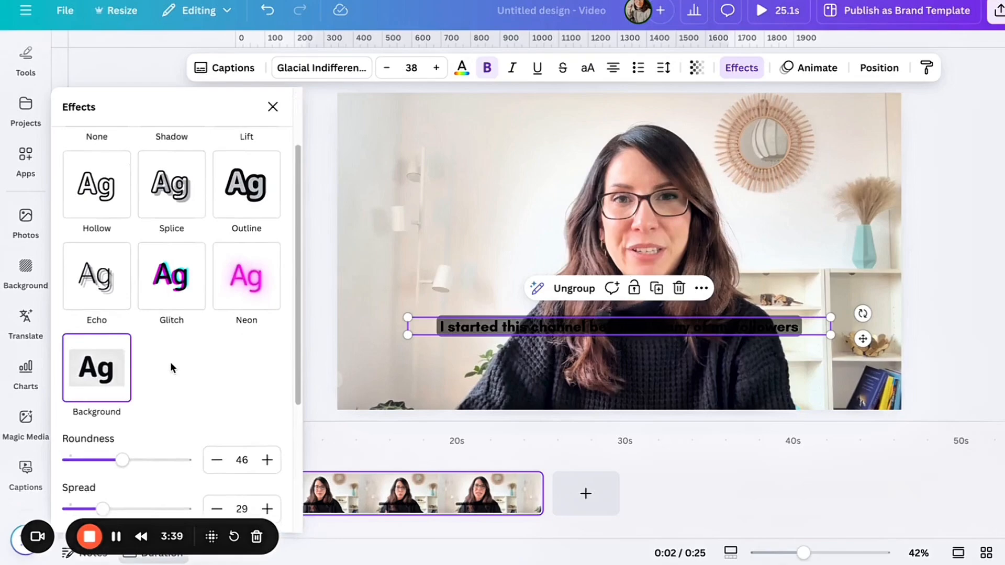
{"action": "scroll", "coordinate": [171, 362], "scroll_direction": "down", "scroll_amount": 2}
{"action": "left_click", "coordinate": [269, 470]}
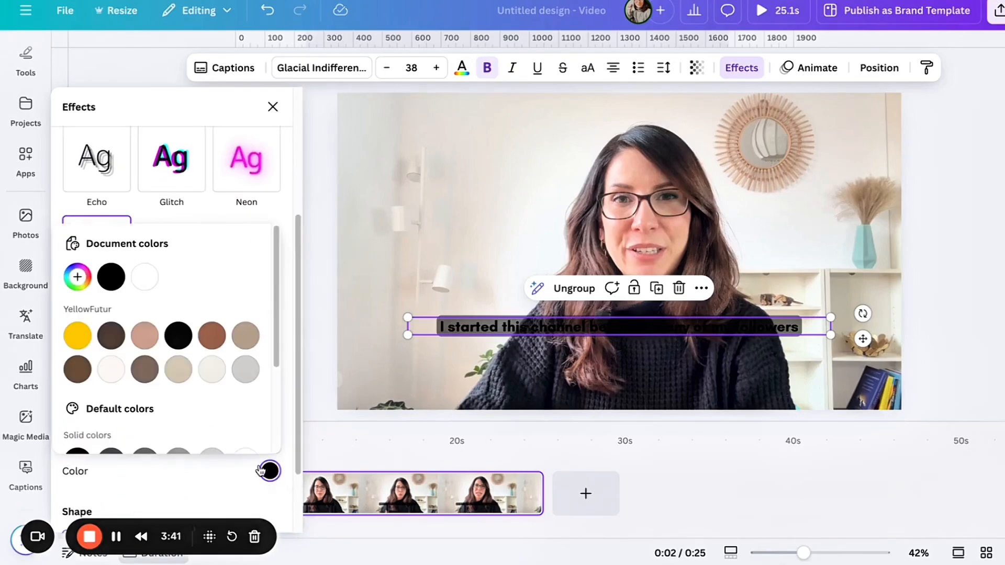
{"action": "left_click", "coordinate": [145, 277]}
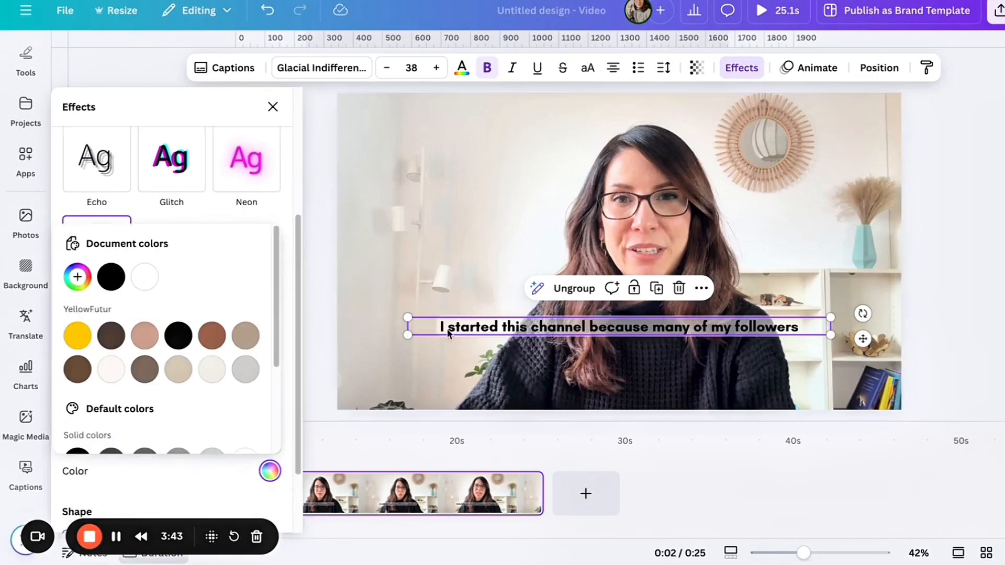
{"action": "left_click", "coordinate": [285, 294]}
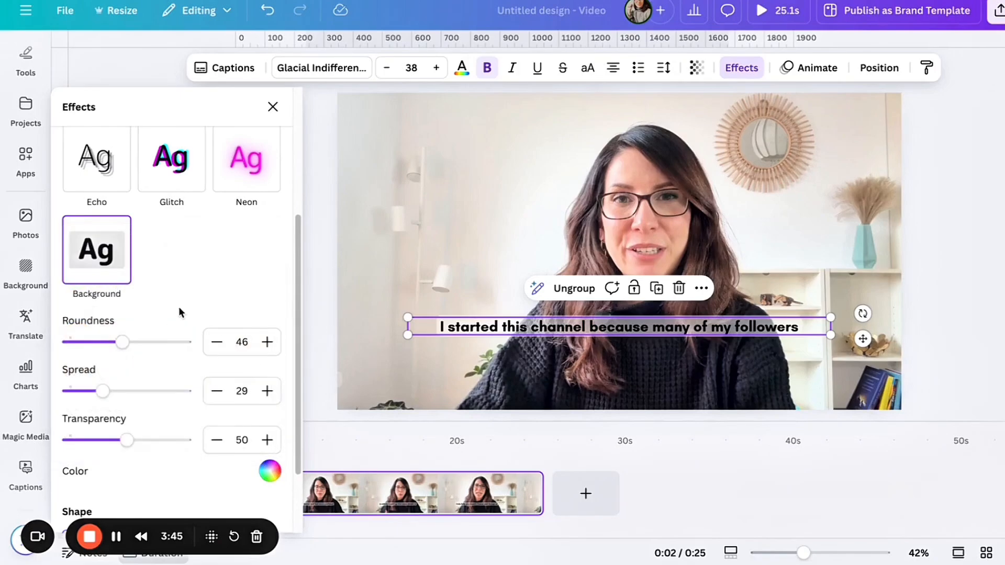
- Set the caption background's transparency to 100, roundness to 0 and spread to 43
{"action": "scroll", "coordinate": [178, 309], "scroll_direction": "down", "scroll_amount": 1}
{"action": "left_click_drag", "start_coordinate": [127, 425], "coordinate": [193, 427]}
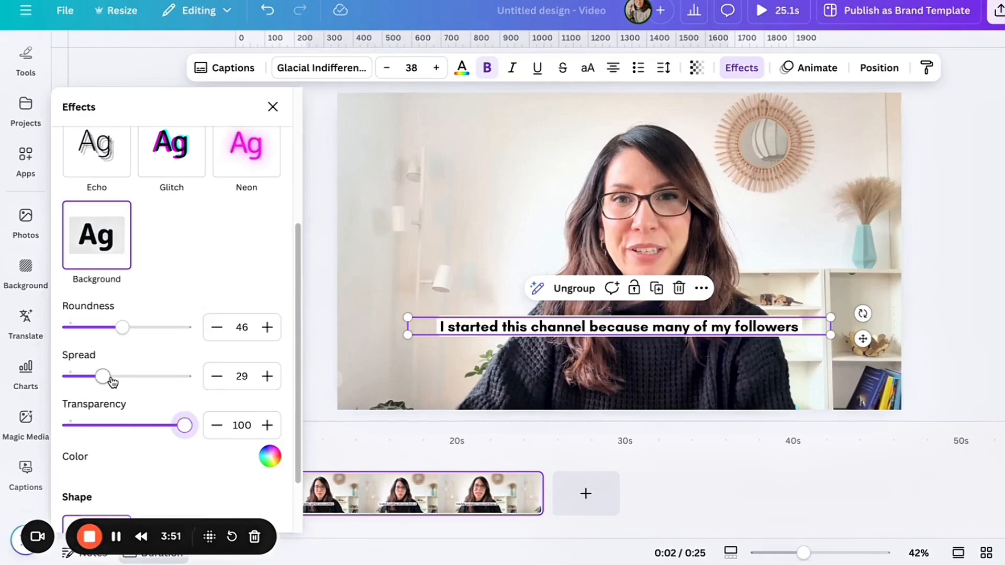
{"action": "mouse_move", "coordinate": [105, 377]}
{"action": "left_mouse_down"}
{"action": "mouse_move", "coordinate": [168, 379]}
{"action": "mouse_move", "coordinate": [99, 379]}
{"action": "left_mouse_up"}
{"action": "left_click_drag", "start_coordinate": [123, 328], "coordinate": [47, 330]}
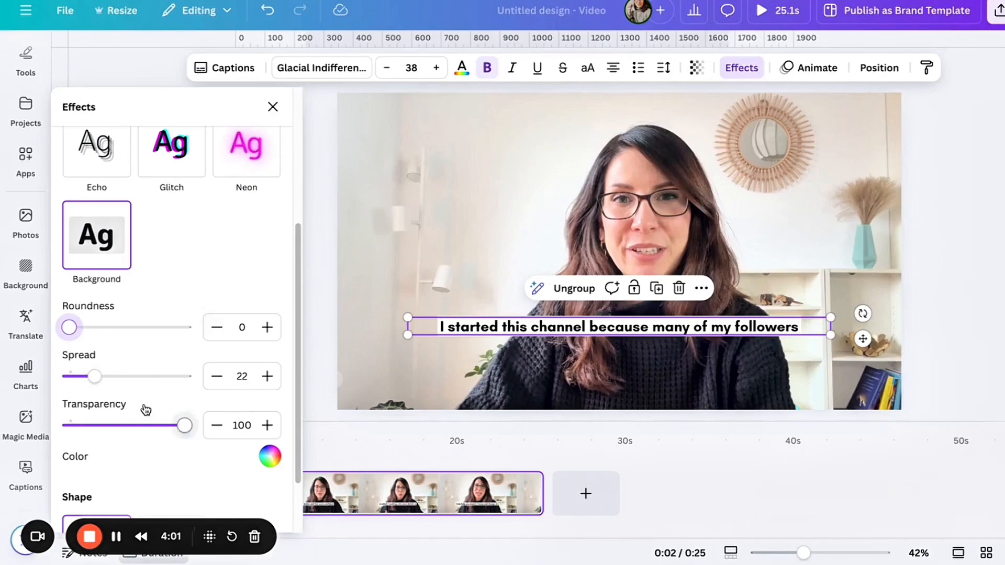
{"action": "left_click_drag", "start_coordinate": [100, 384], "coordinate": [120, 382]}
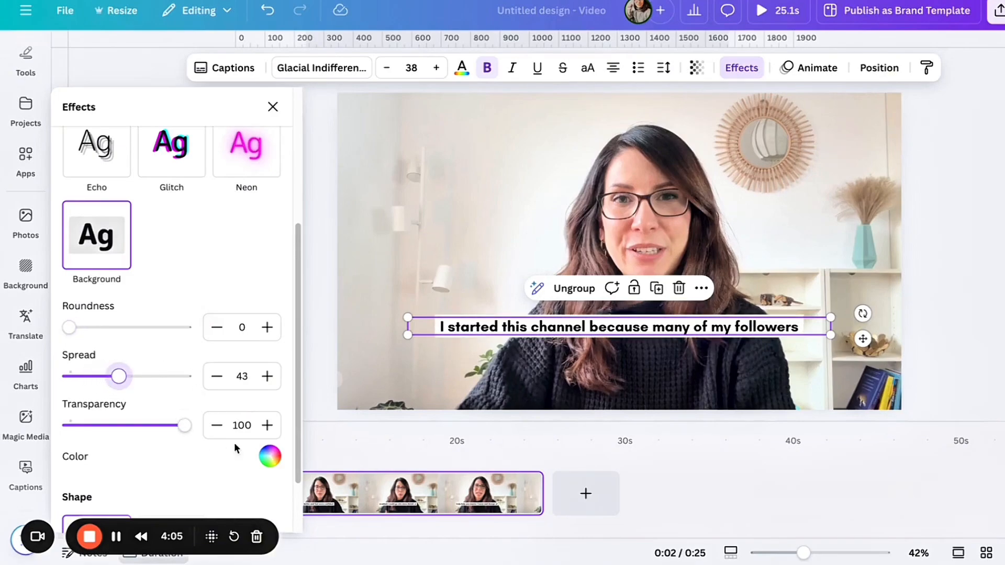
- Recolor the caption background, trying the dusty pink swatch and settling on the light off-white of the YellowFutur brand kit
{"action": "left_click", "coordinate": [269, 456]}
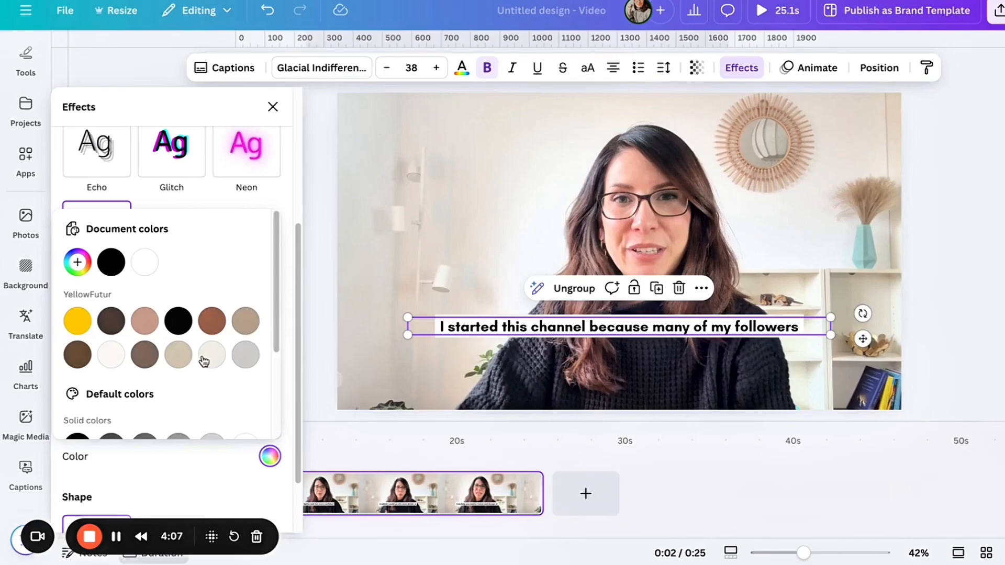
{"action": "left_click", "coordinate": [145, 321]}
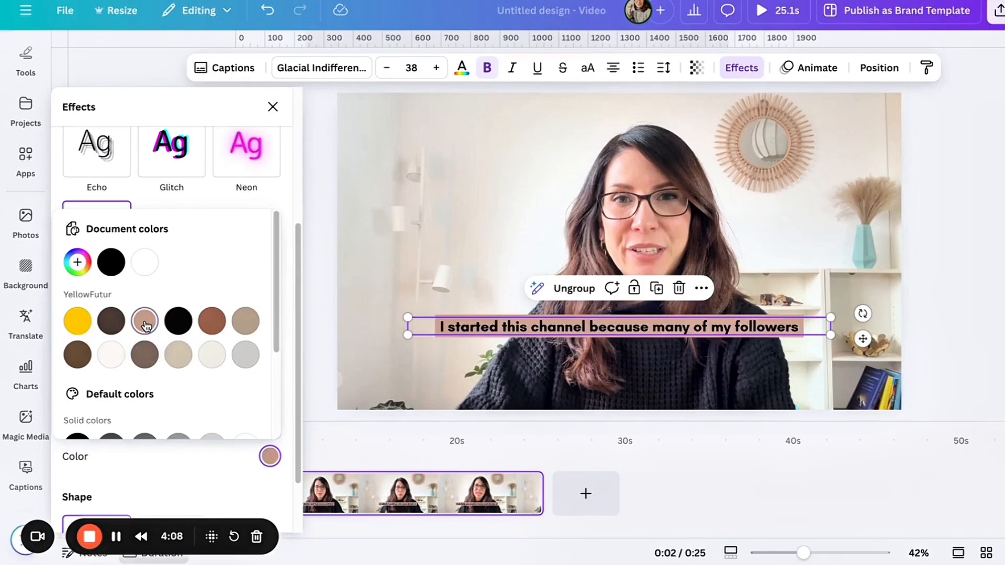
{"action": "left_click", "coordinate": [206, 361]}
{"action": "left_click", "coordinate": [285, 343]}
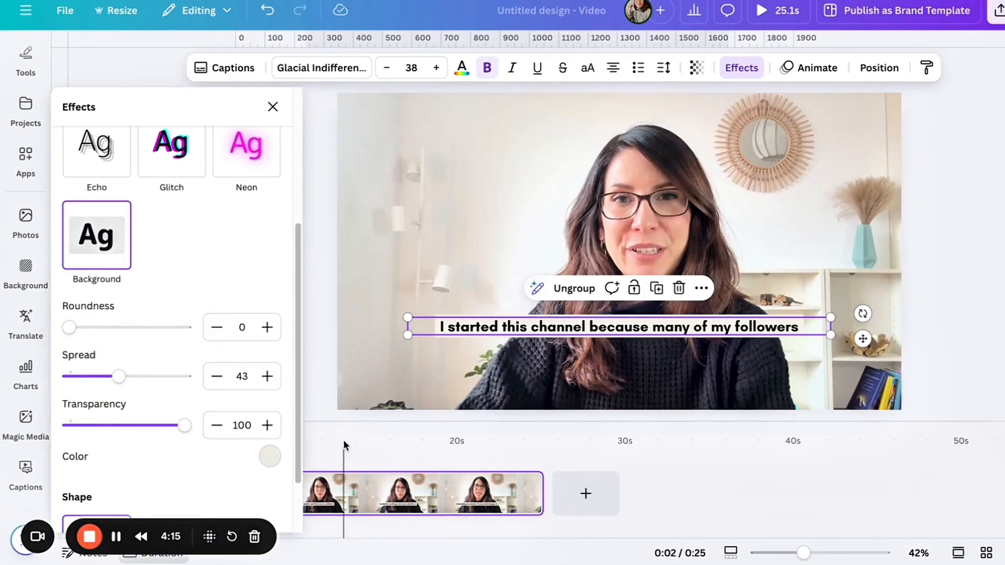
- Play the video to about the 9-second mark to review the restyled captions
{"action": "left_click", "coordinate": [328, 383]}
{"action": "left_click", "coordinate": [86, 487]}
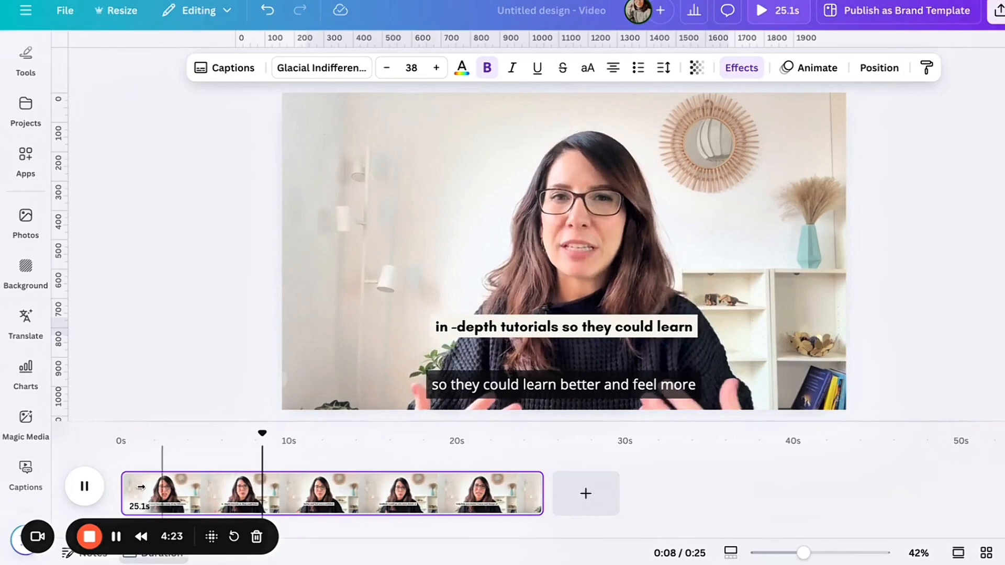
{"action": "left_click", "coordinate": [89, 476]}
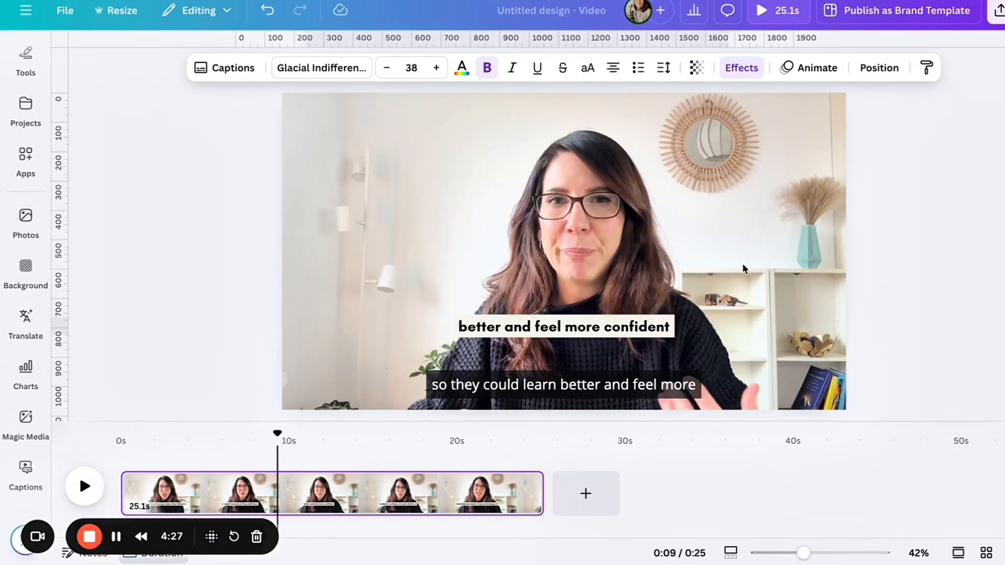
- Translate the selected caption text on the current page into Portuguese, keeping the Original tone of voice
{"action": "left_click", "coordinate": [661, 330]}
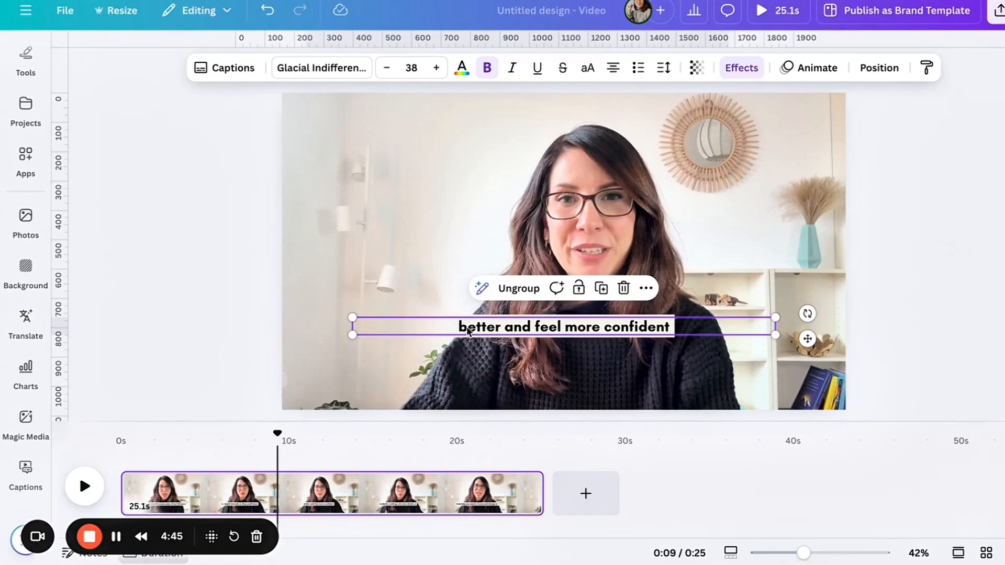
{"action": "right_click", "coordinate": [503, 329]}
{"action": "mouse_move", "coordinate": [505, 324]}
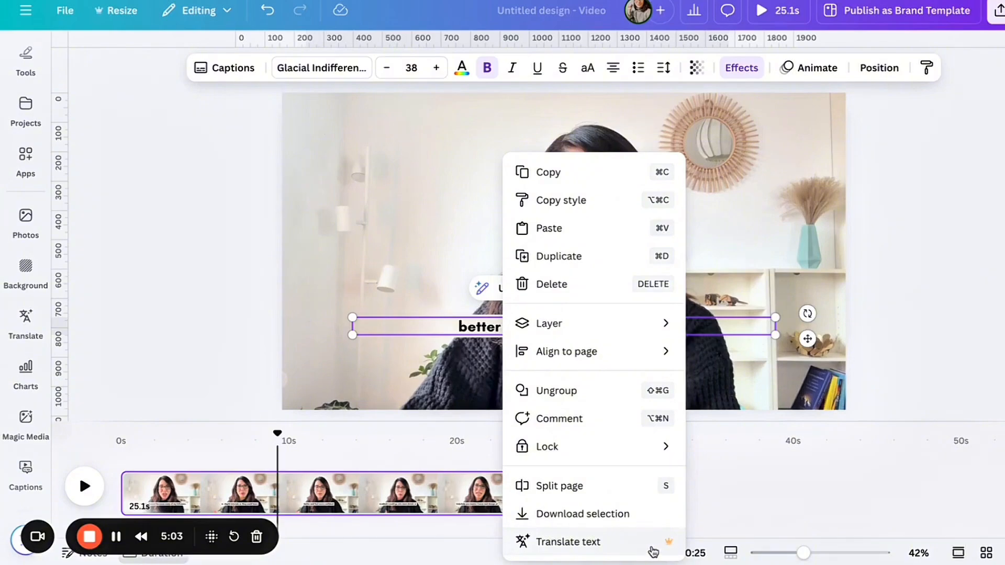
{"action": "left_click", "coordinate": [594, 544]}
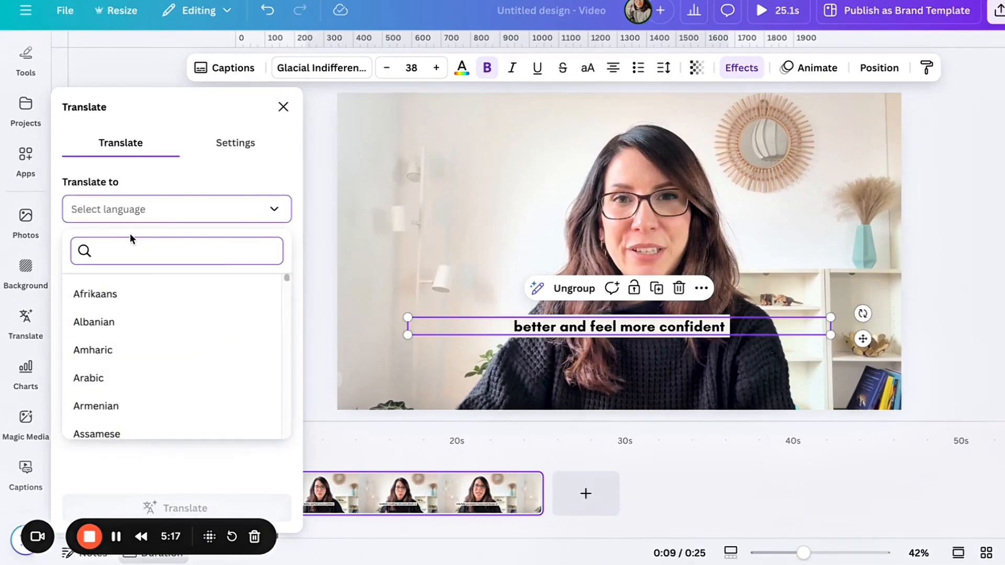
{"action": "type", "text": "port"}
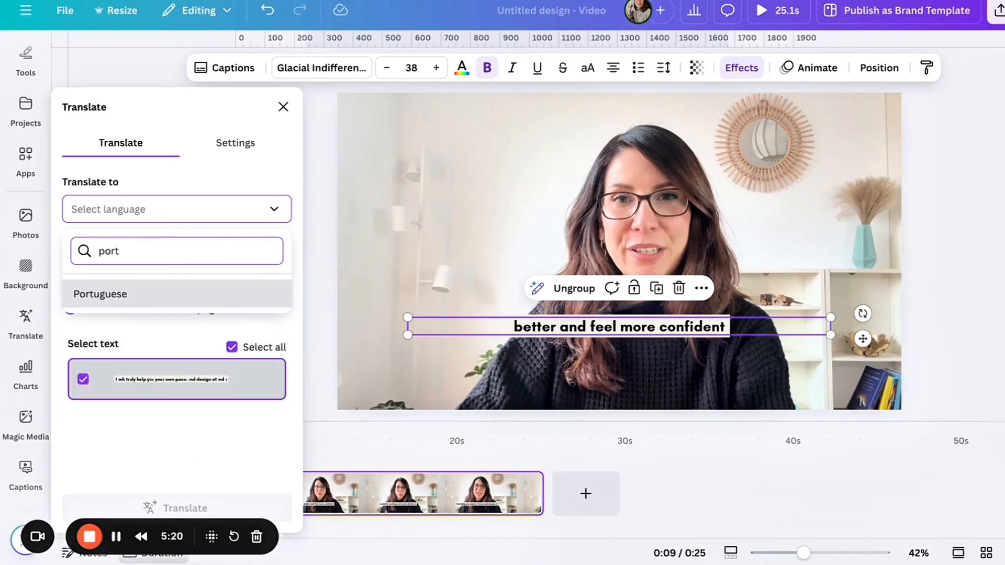
{"action": "left_click", "coordinate": [163, 304]}
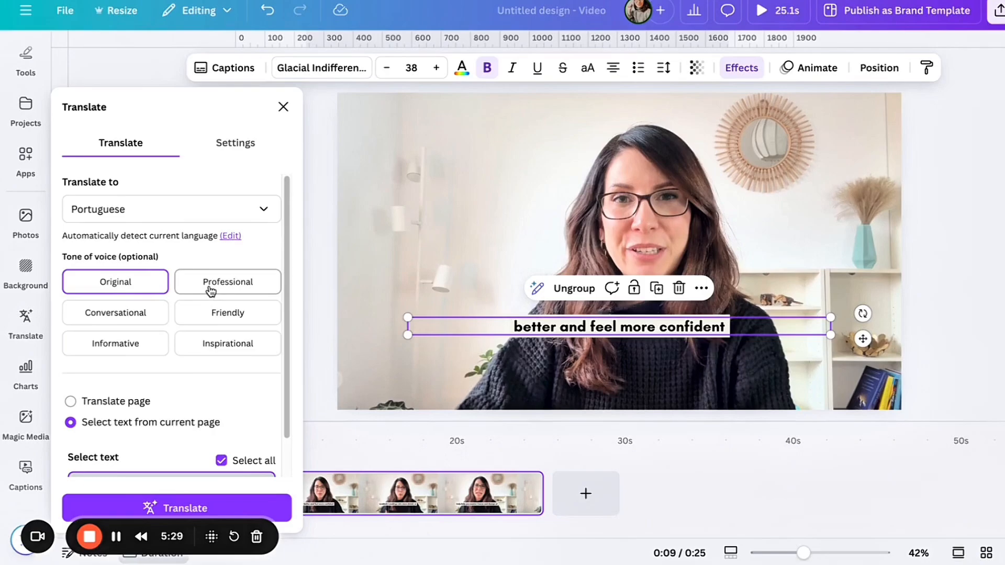
{"action": "scroll", "coordinate": [193, 363], "scroll_direction": "down", "scroll_amount": 1}
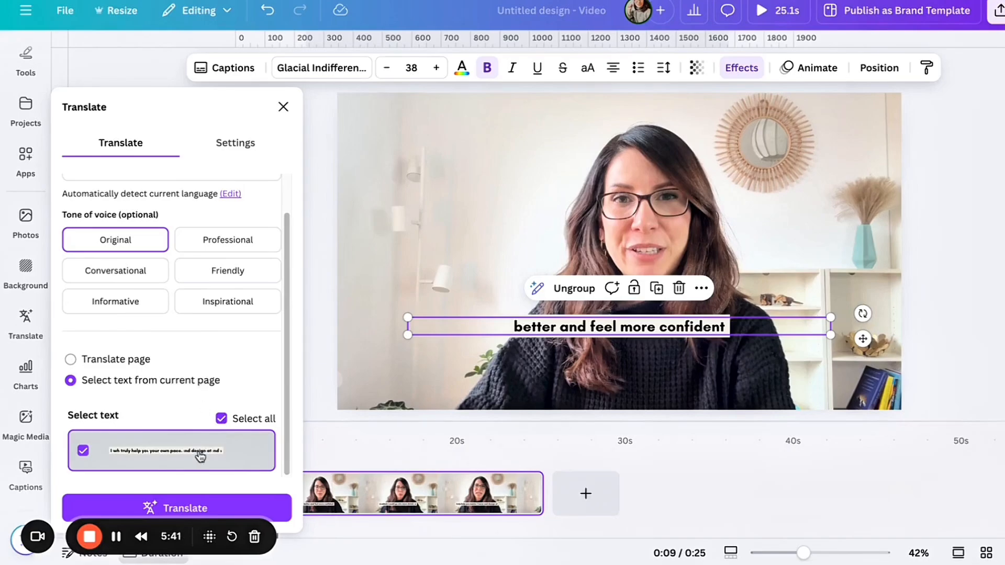
{"action": "left_click", "coordinate": [183, 509]}
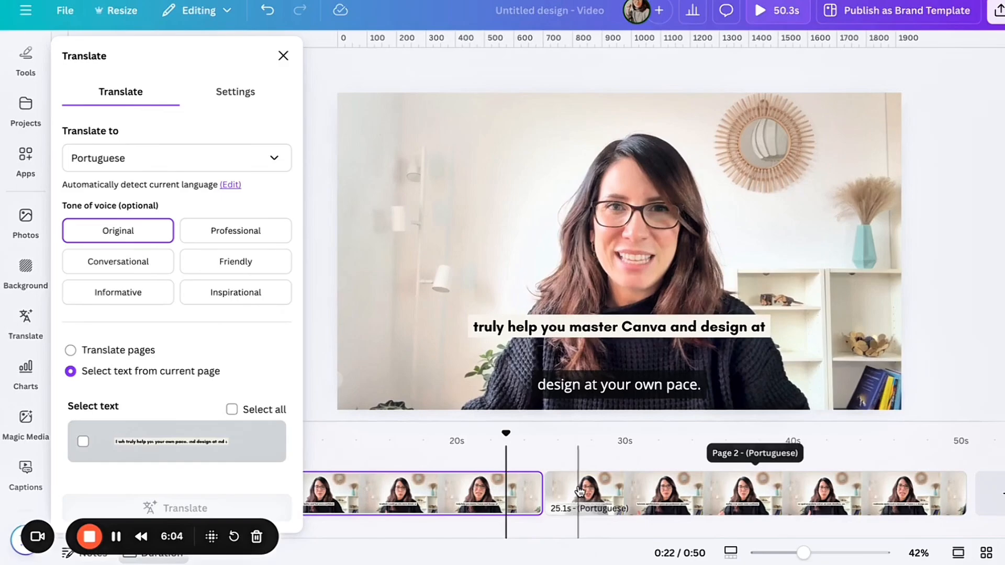
- Move the playhead to about 26 seconds on the Portuguese page and play its video clip to check the translated captions
{"action": "left_click_drag", "start_coordinate": [505, 432], "coordinate": [568, 437]}
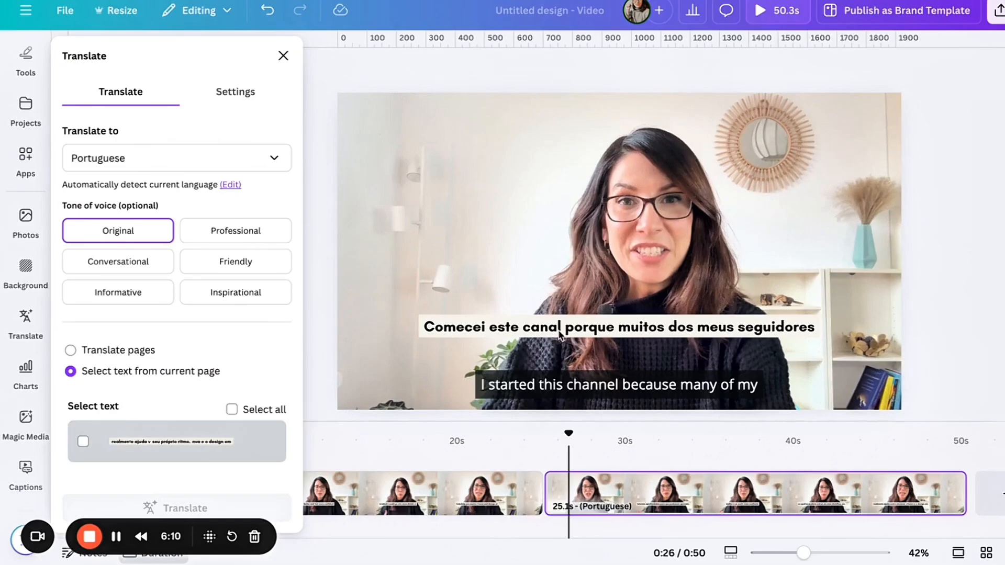
{"action": "left_click", "coordinate": [607, 227]}
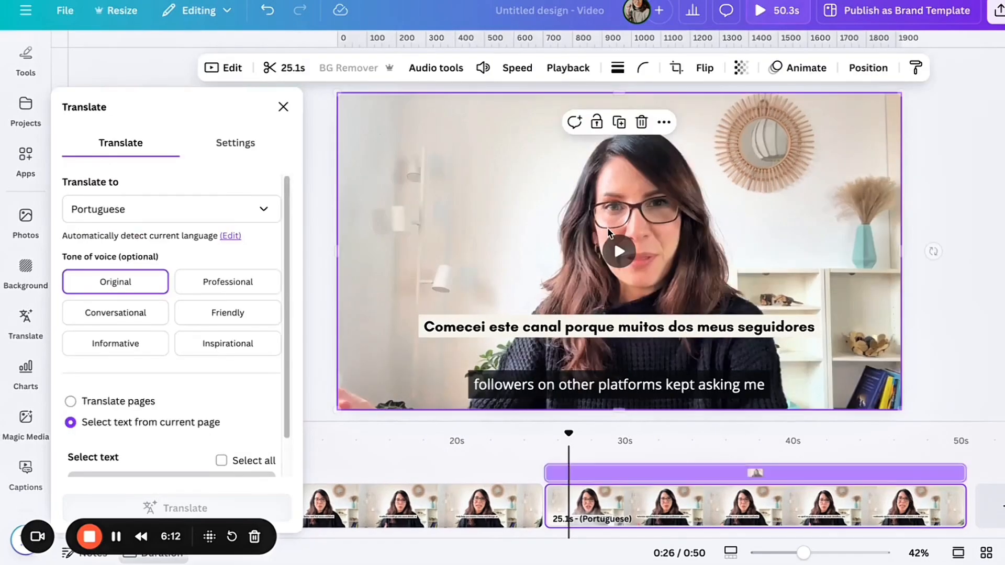
{"action": "left_click", "coordinate": [619, 253]}
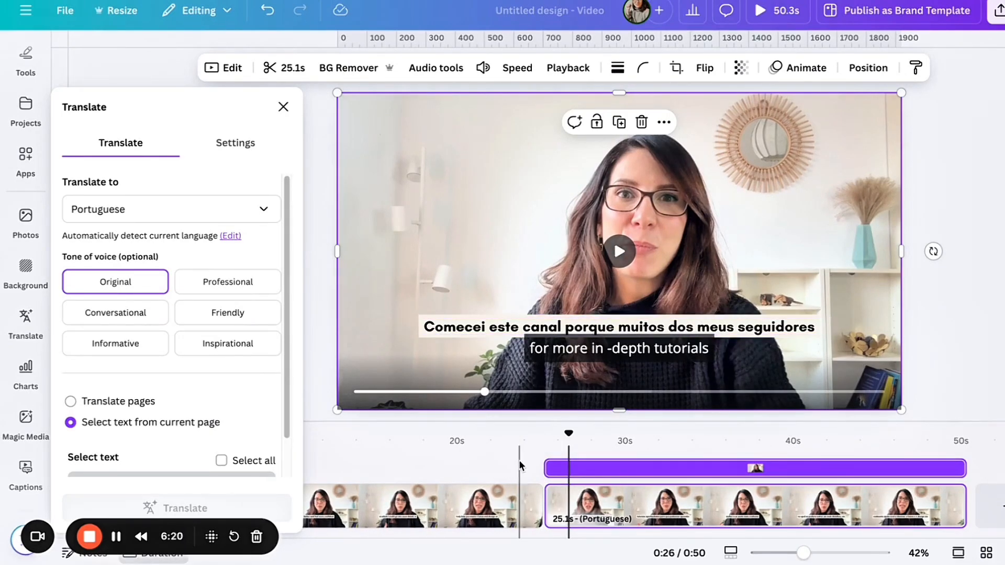
- Close the translation settings, deselect the clip and scrub the Portuguese page to about 28 seconds to review its captions
{"action": "left_click", "coordinate": [283, 107]}
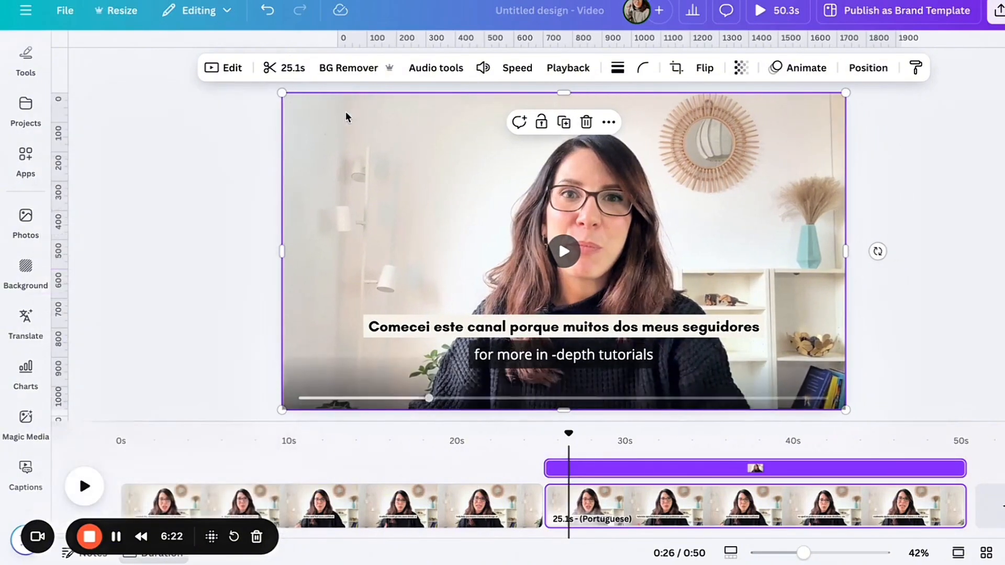
{"action": "left_click", "coordinate": [905, 192]}
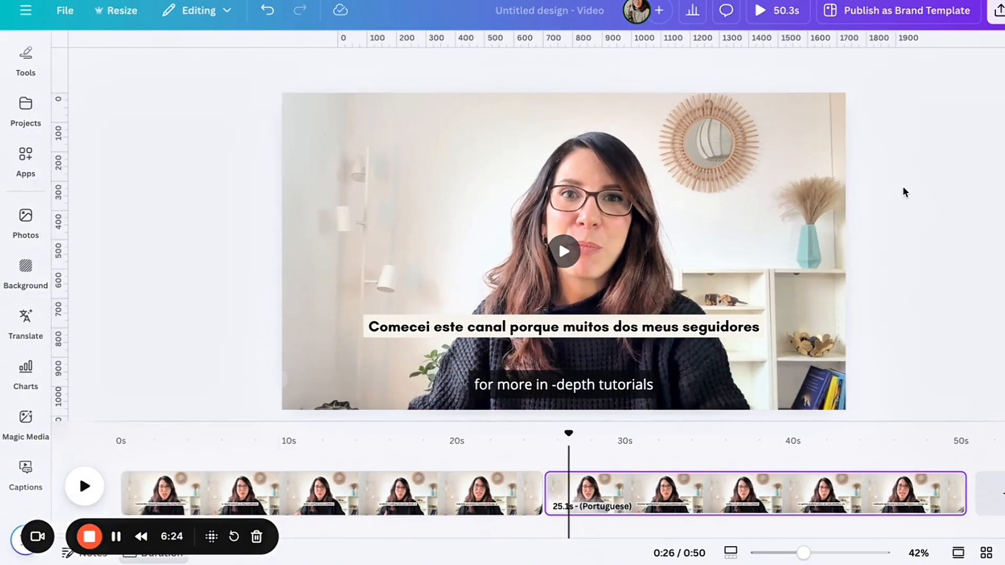
{"action": "left_click_drag", "start_coordinate": [569, 433], "coordinate": [594, 434]}
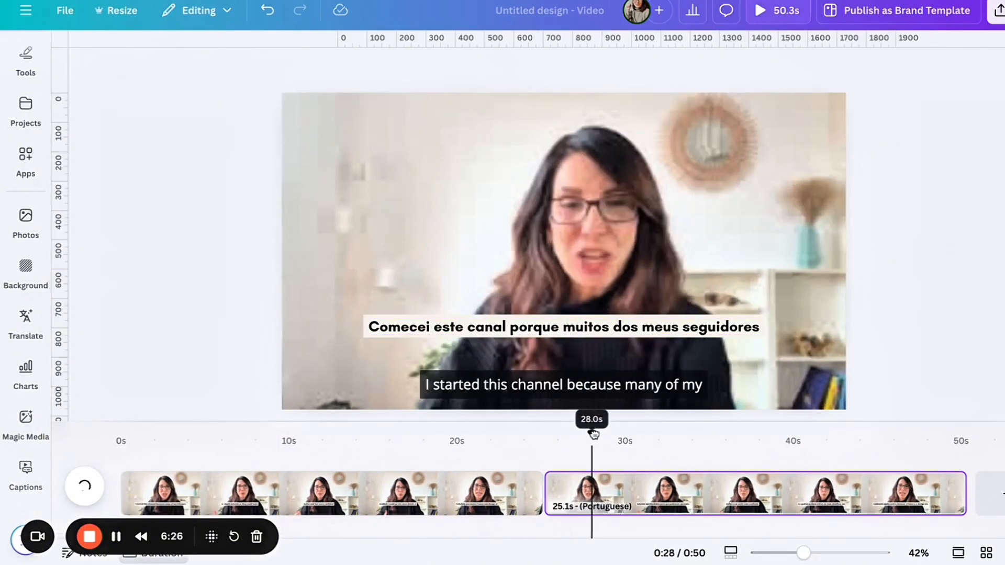